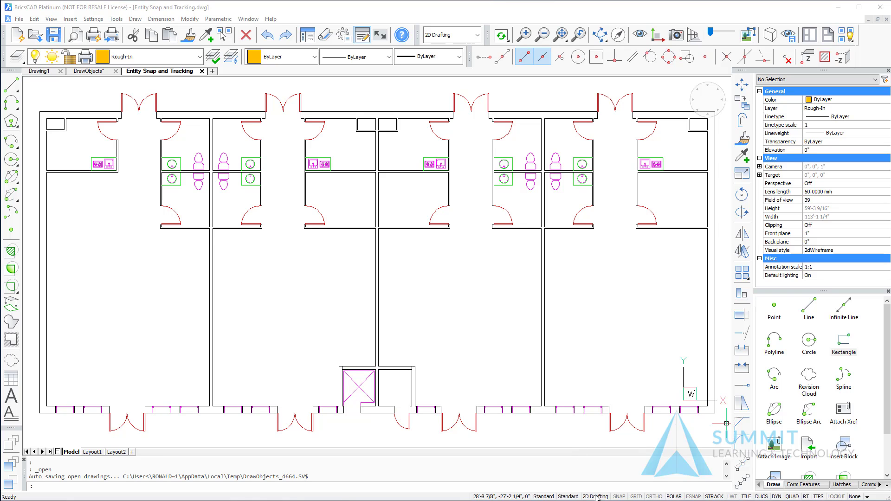
# - Switch POLAR and STRACK off in the status bar
pyautogui.click(674, 496)
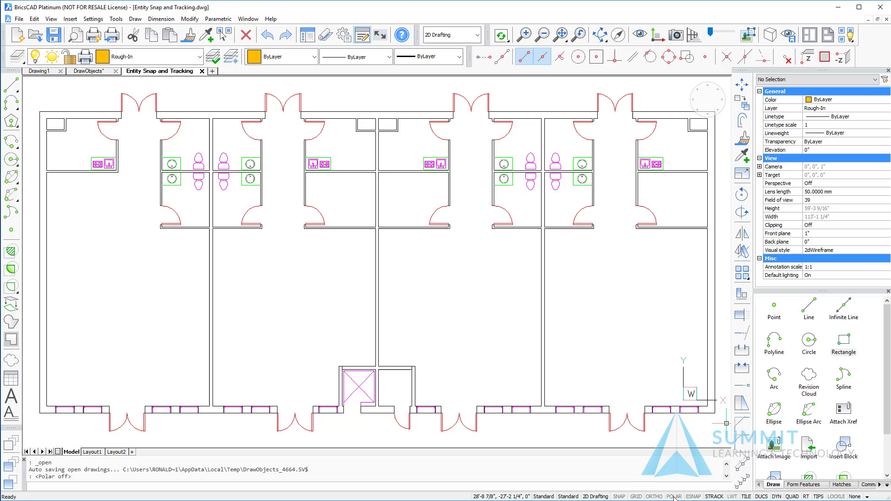
pyautogui.click(713, 496)
# - Start a line at the midpoint of the lower-left room's left wall
pyautogui.write('l')
pyautogui.press('Return')
pyautogui.click(46, 96)
pyautogui.press('Escape')
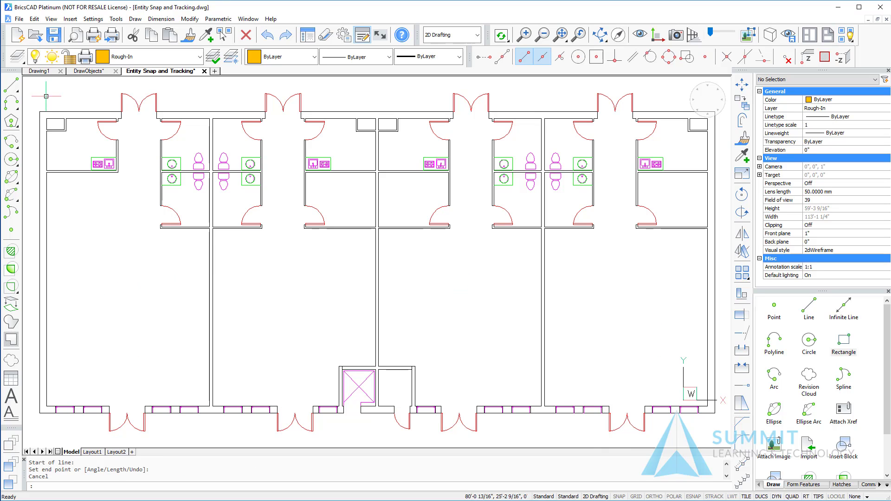
pyautogui.click(11, 85)
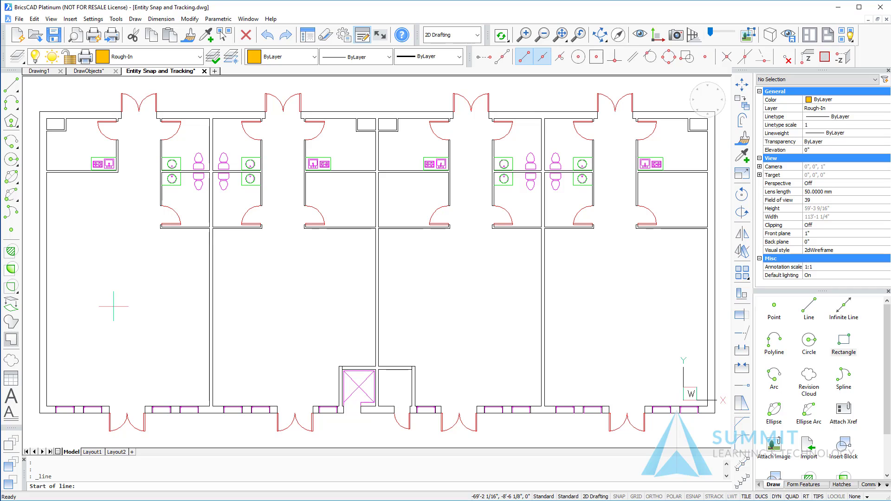
pyautogui.keyDown('shift'); pyautogui.rightClick(113, 306); pyautogui.keyUp('shift')
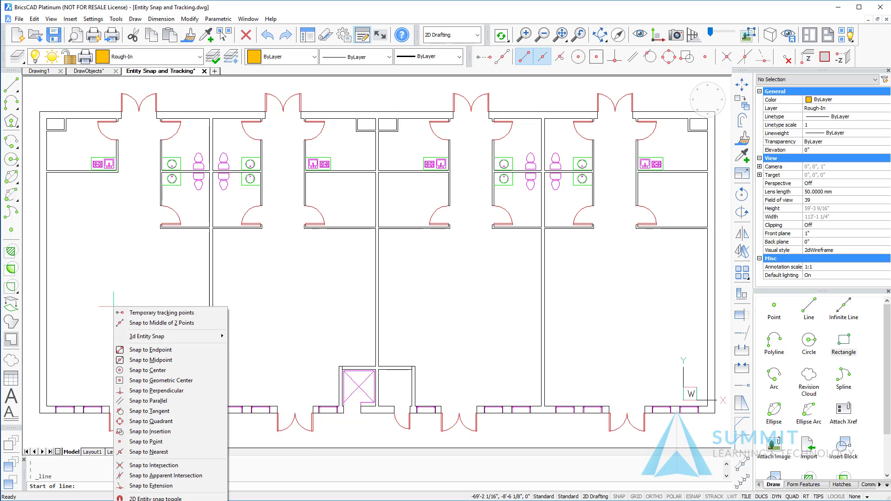
pyautogui.click(135, 361)
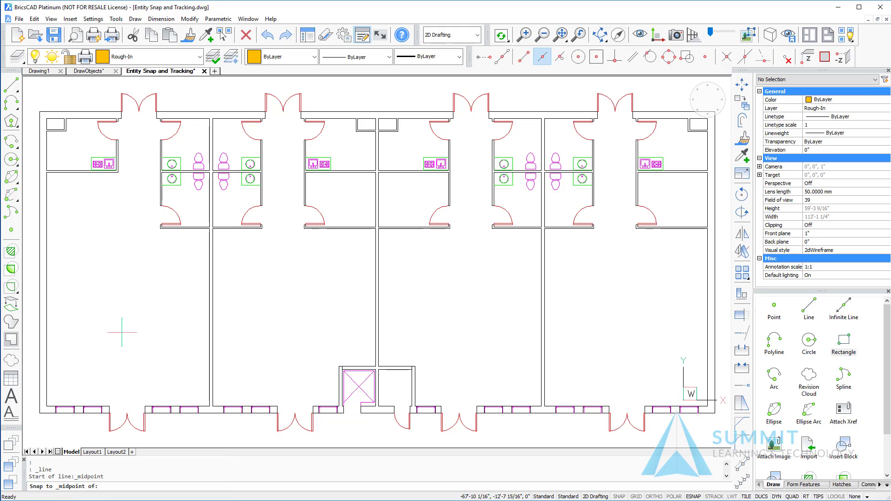
pyautogui.click(50, 279)
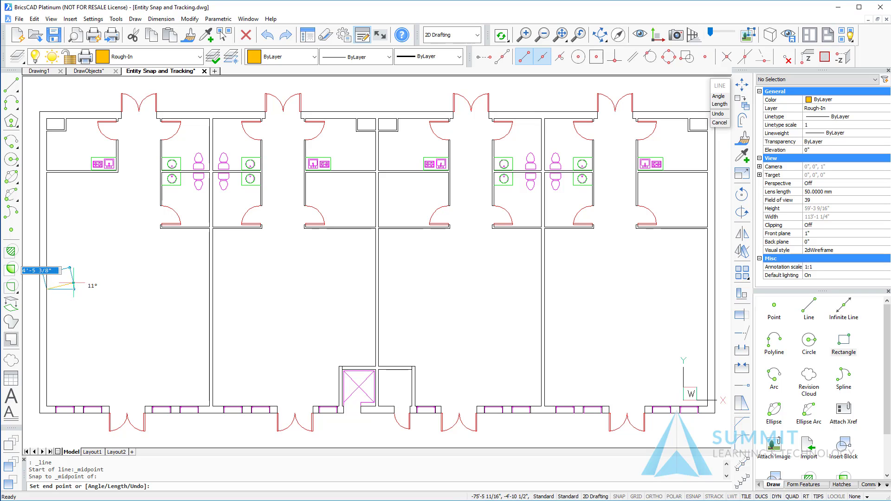
# - End the line perpendicular on the room's right wall and finish the command
pyautogui.keyDown('shift'); pyautogui.rightClick(160, 313); pyautogui.keyUp('shift')
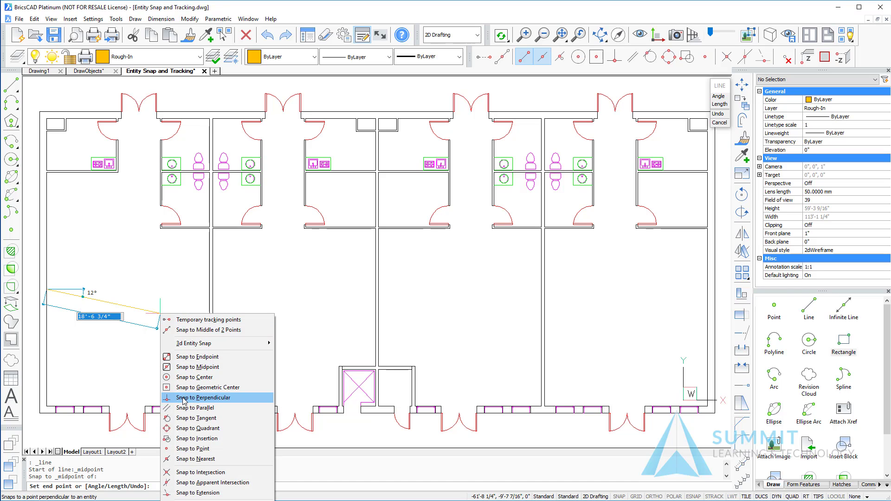
pyautogui.click(203, 397)
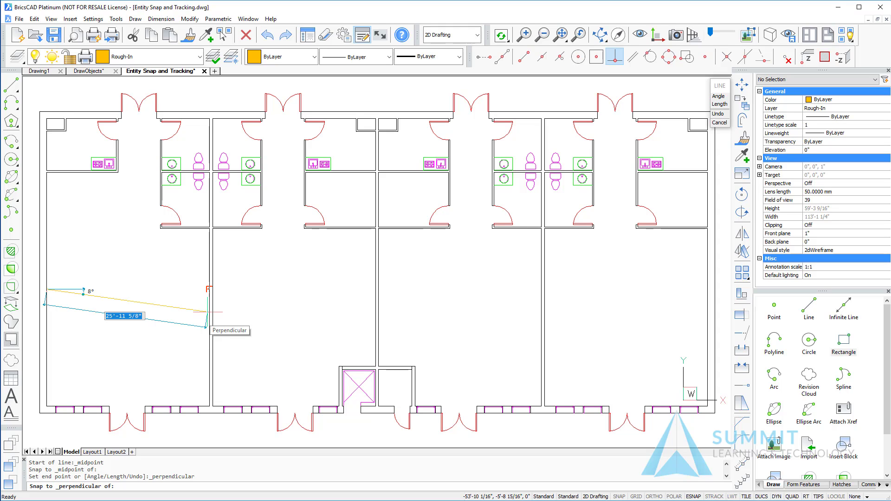
pyautogui.click(208, 311)
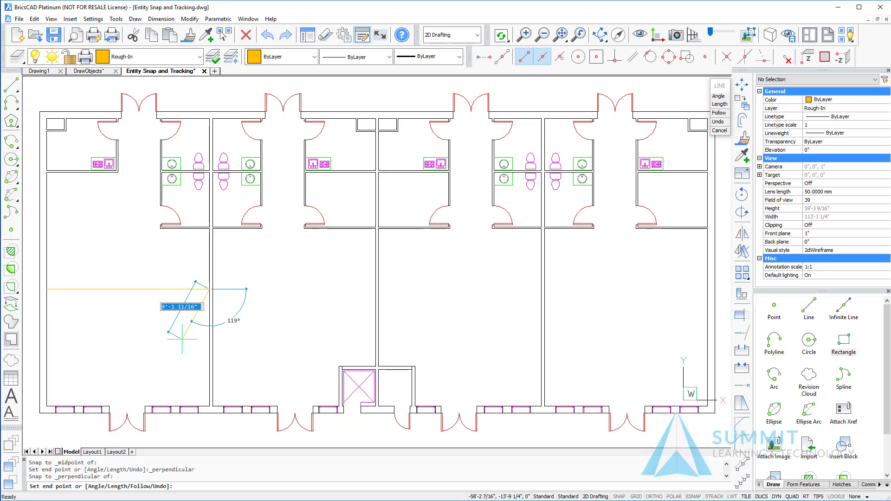
pyautogui.press('Return')
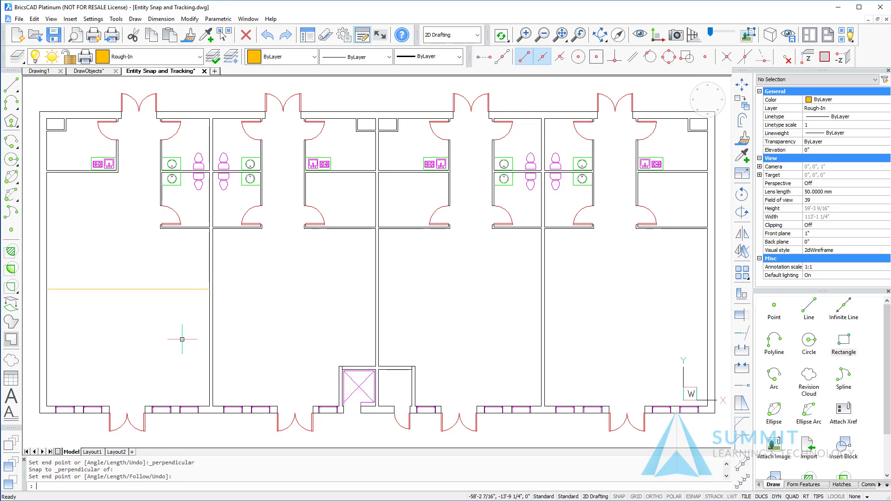
# - Enable running entity snaps and add Center to Endpoint and Midpoint in Settings
pyautogui.click(692, 496)
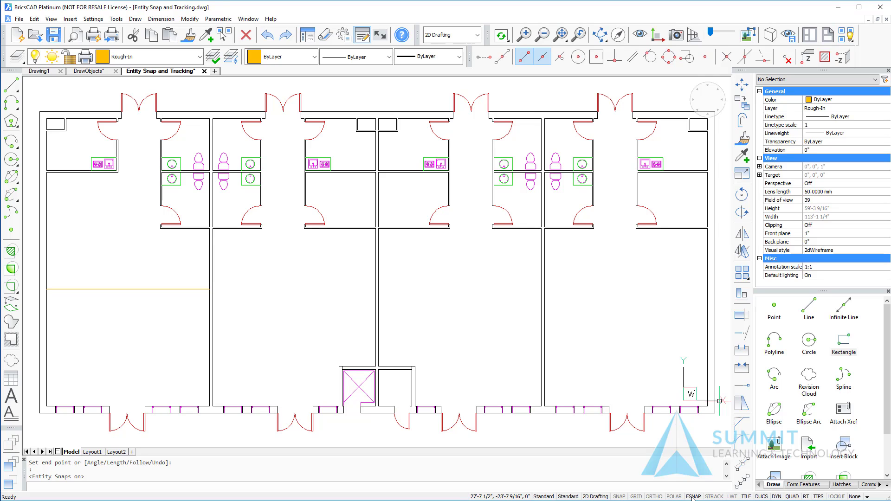
pyautogui.rightClick(692, 496)
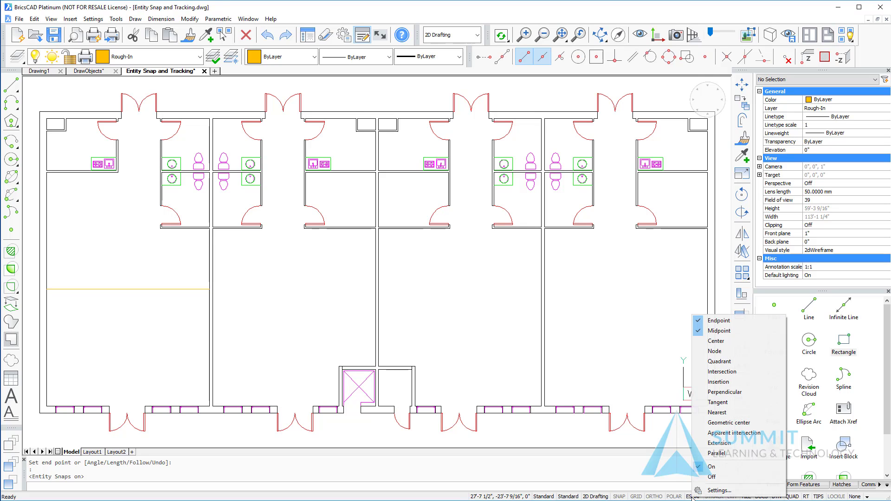
pyautogui.click(719, 490)
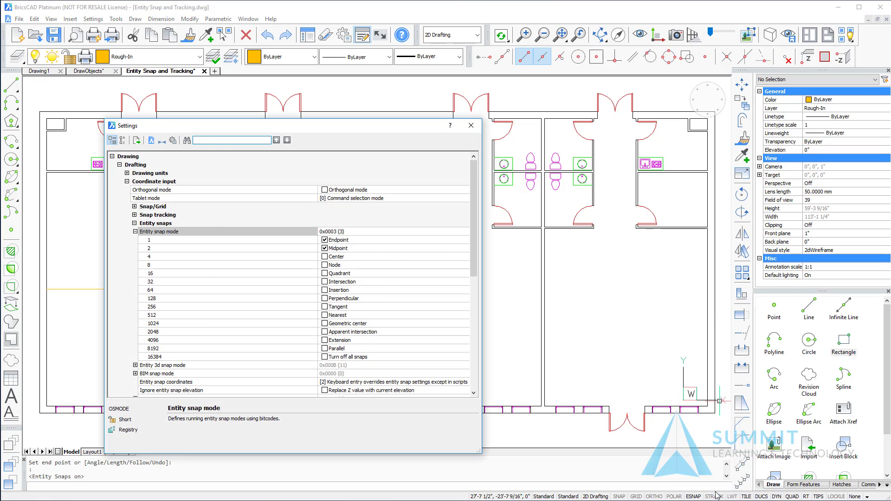
pyautogui.click(324, 257)
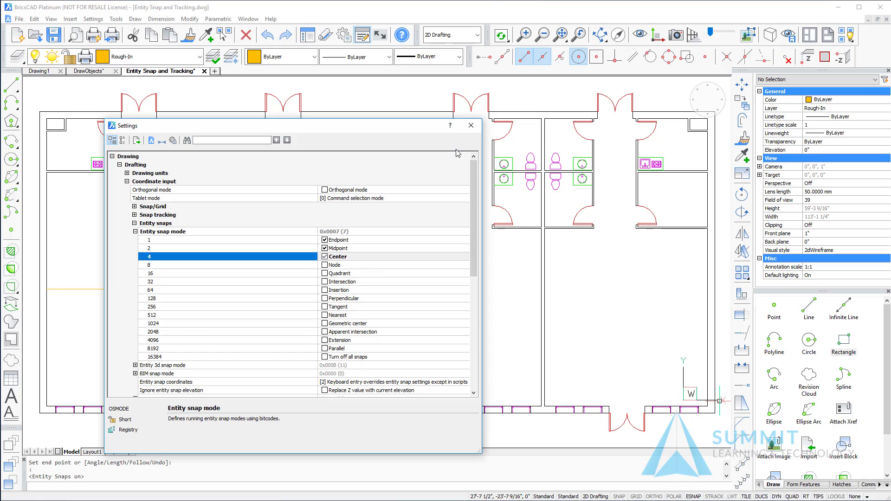
pyautogui.click(471, 126)
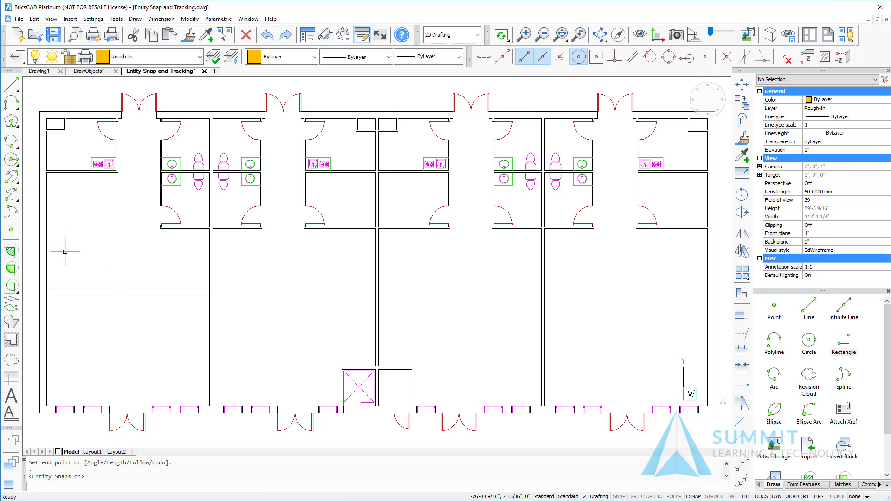
# - Draw an 8' radius circle centred on the yellow line's midpoint
pyautogui.click(11, 159)
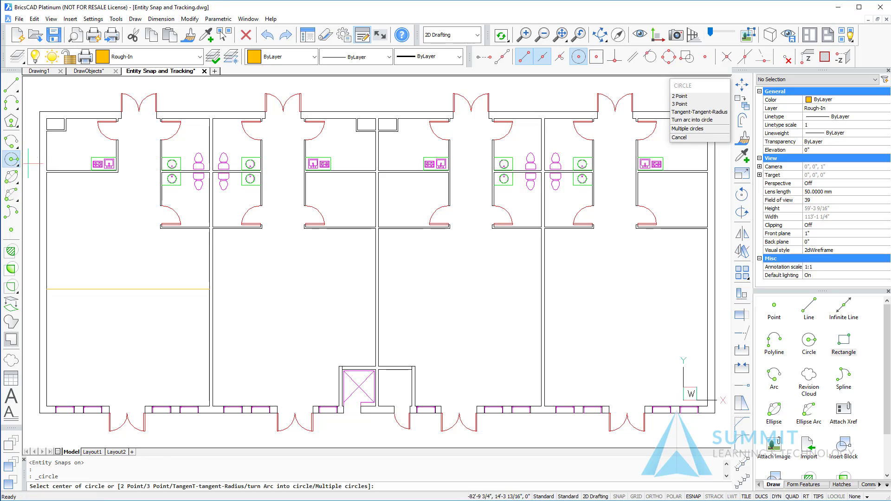
pyautogui.click(136, 285)
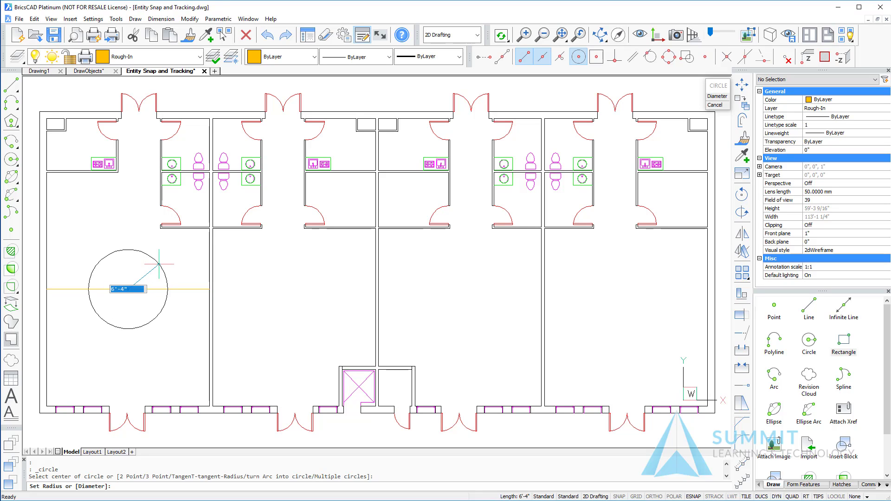
pyautogui.write("8'")
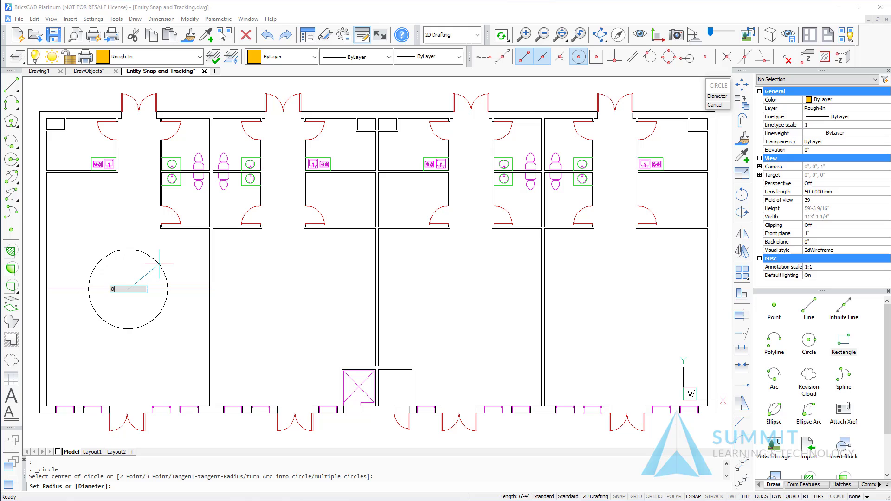
pyautogui.press('Return')
# - Draw a short line between two wall endpoints in the lower-left room
pyautogui.click(11, 85)
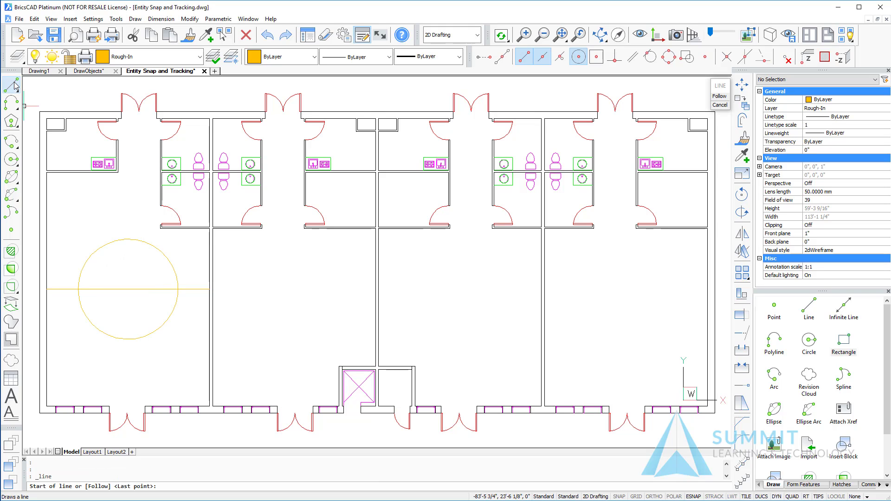
pyautogui.click(109, 406)
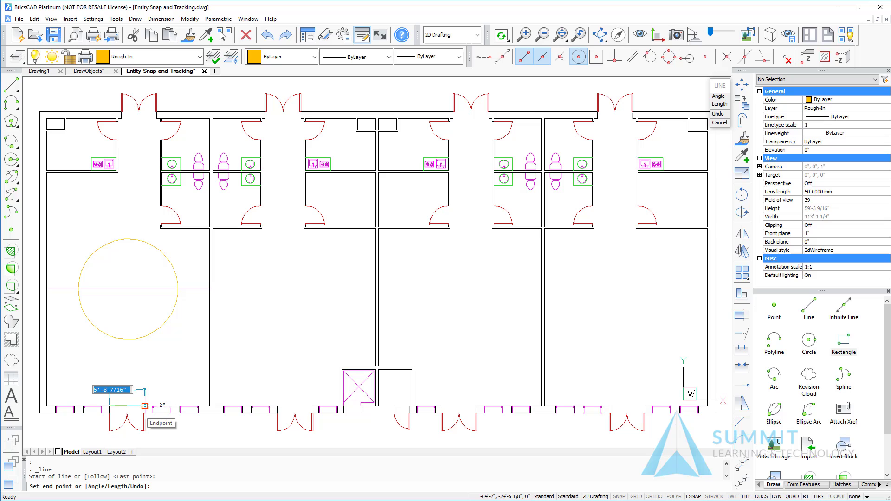
pyautogui.click(145, 406)
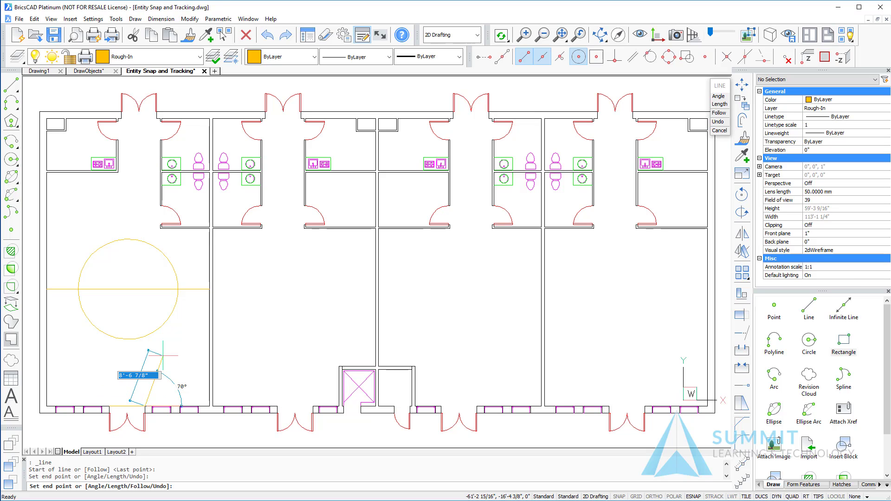
pyautogui.press('Return')
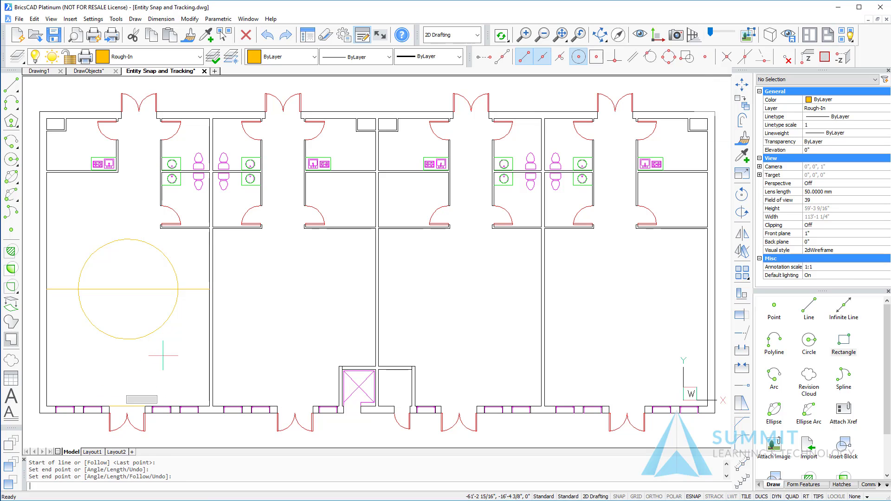
# - Enable Quadrant snap and draw a line from the circle's bottom quadrant perpendicular to the left wall
pyautogui.rightClick(695, 496)
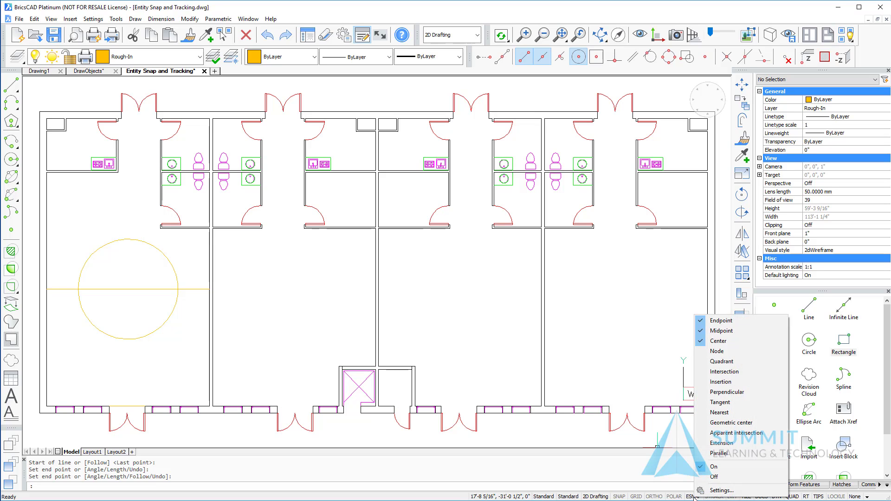
pyautogui.click(727, 362)
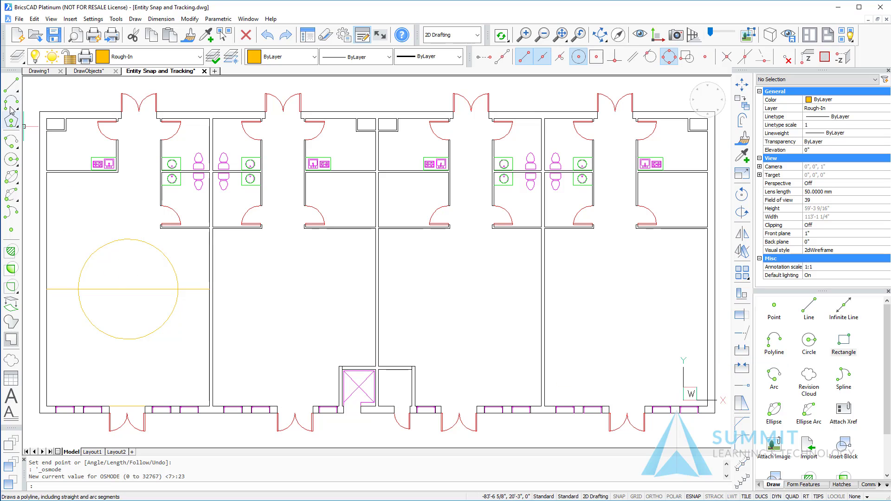
pyautogui.click(11, 86)
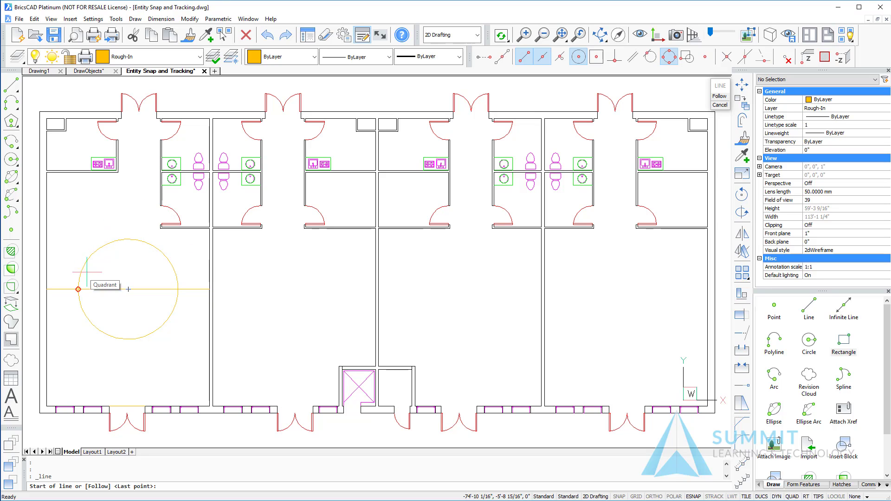
pyautogui.click(110, 339)
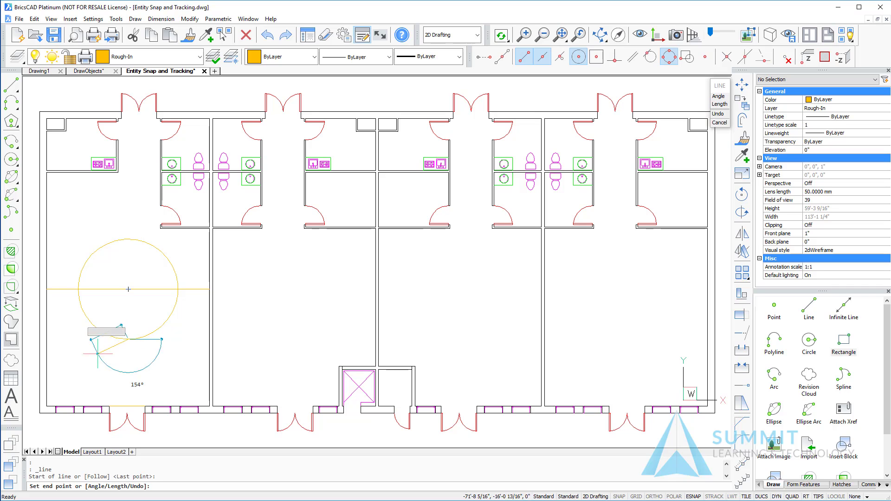
pyautogui.keyDown('shift'); pyautogui.rightClick(54, 338); pyautogui.keyUp('shift')
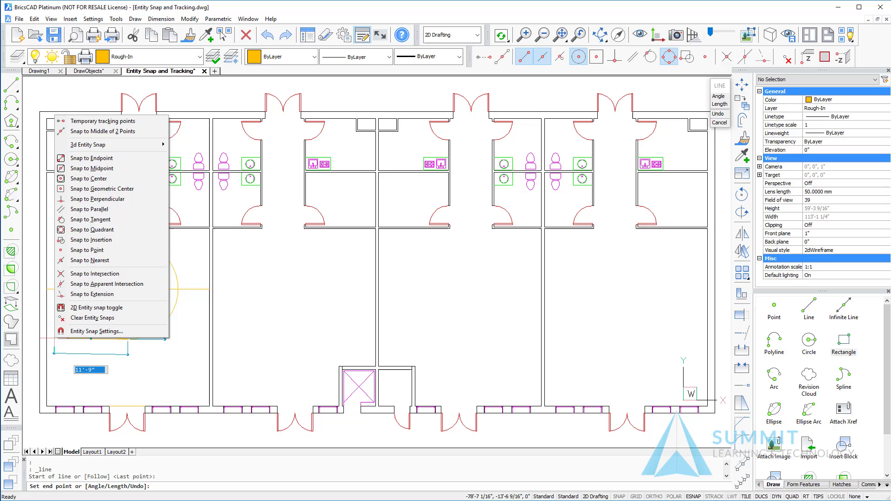
pyautogui.click(98, 201)
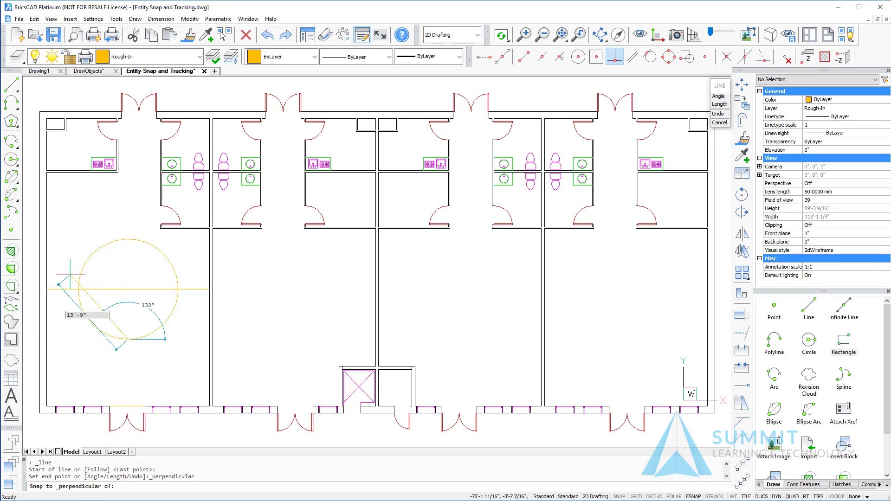
pyautogui.click(46, 339)
pyautogui.press('Return')
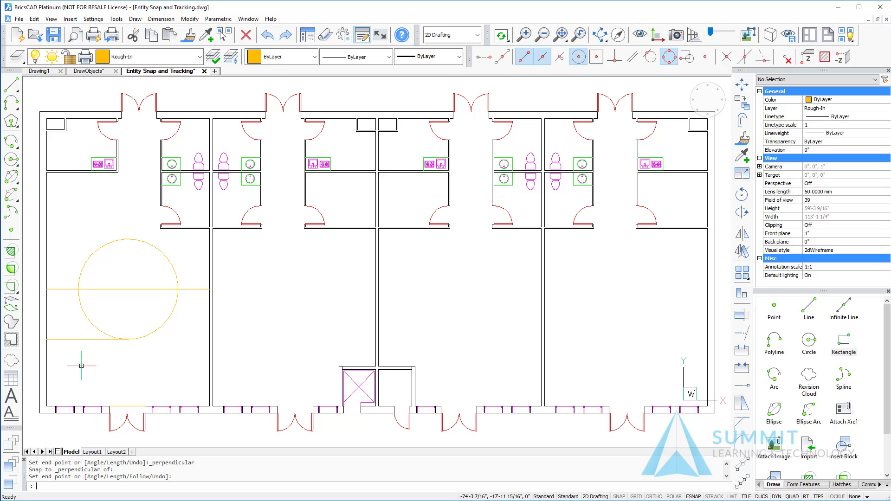
# - Draw a second line from the circle's top quadrant perpendicular to the left wall
pyautogui.press('Return')
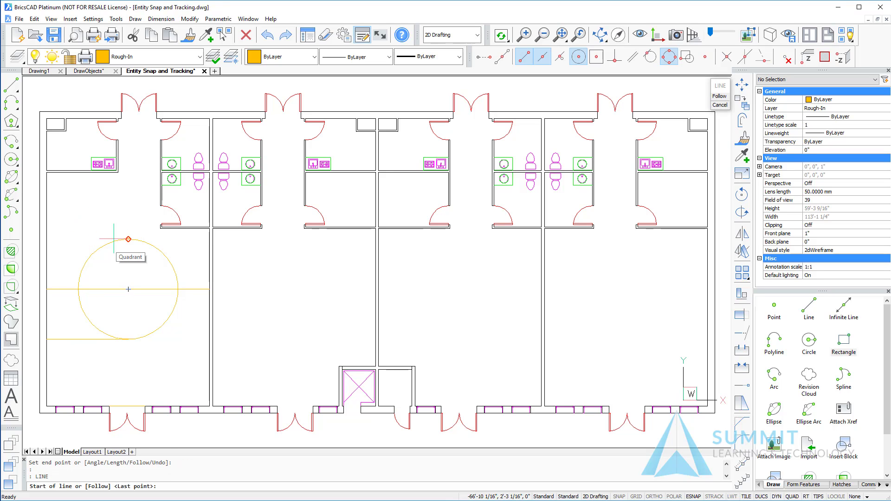
pyautogui.click(128, 240)
pyautogui.keyDown('shift'); pyautogui.rightClick(74, 233); pyautogui.keyUp('shift')
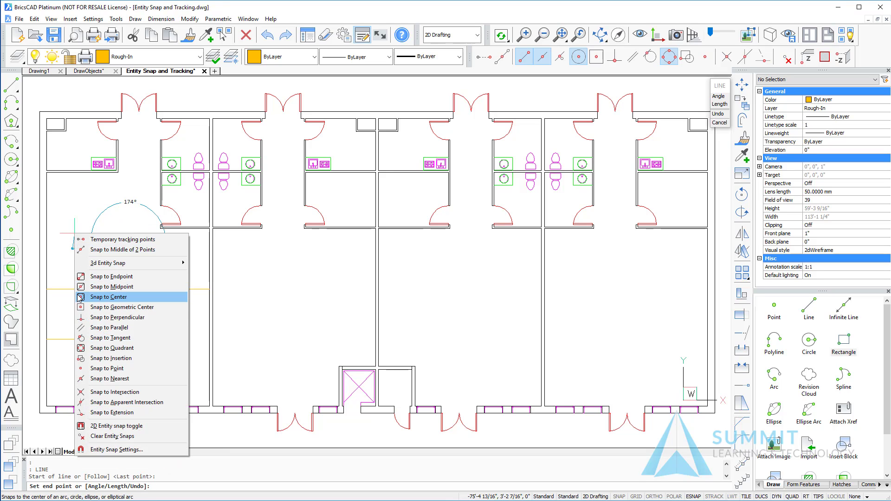
pyautogui.click(81, 318)
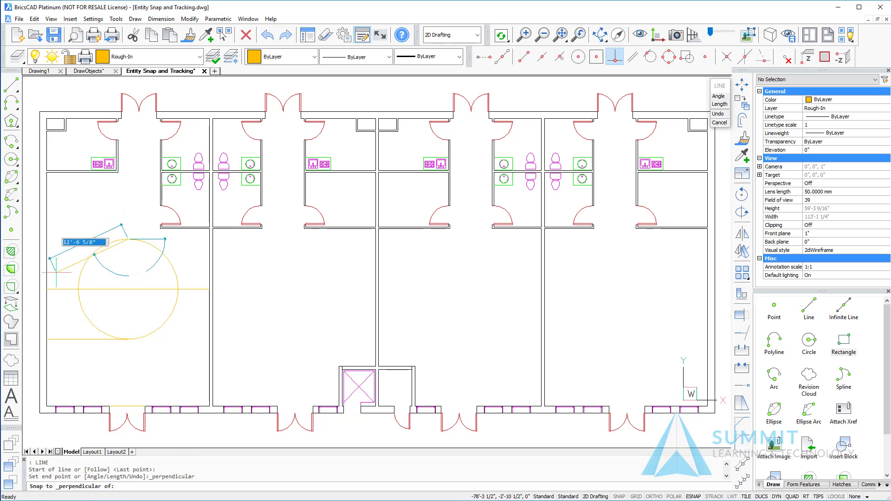
pyautogui.click(50, 251)
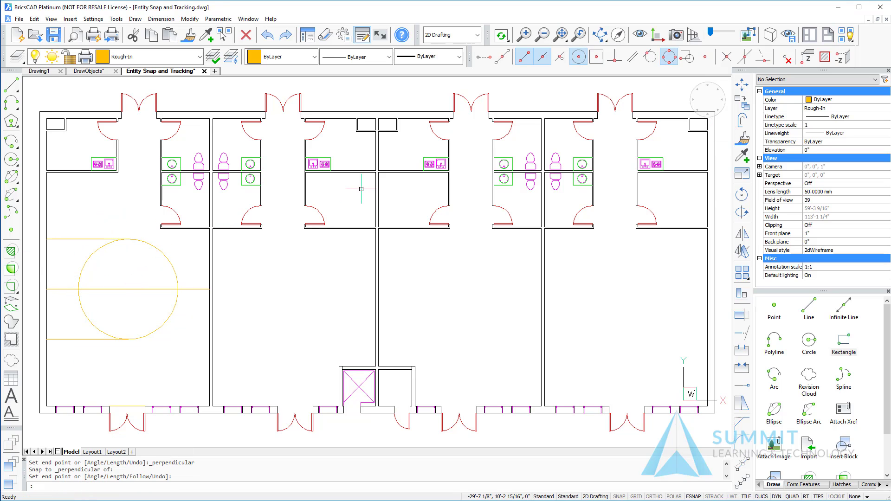
# - Zoom in on the central restroom rooms with the mouse wheel
pyautogui.scroll(3, 394, 154)
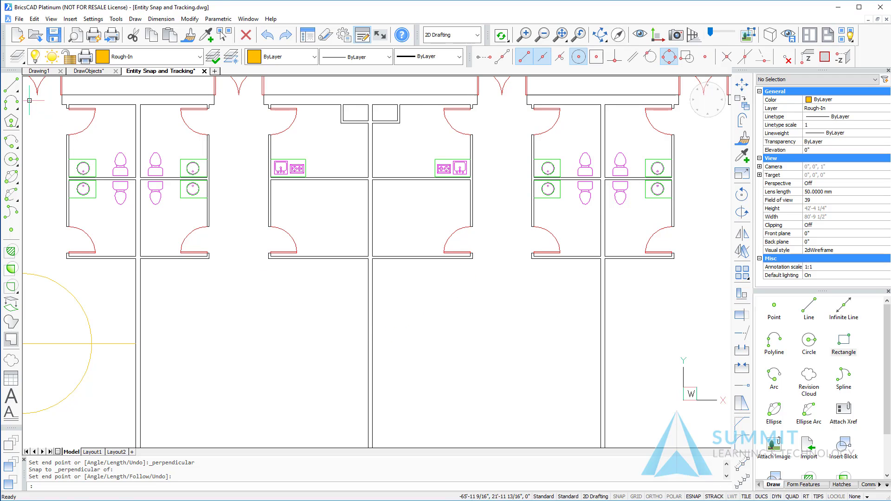
# - Draw a radius-6 circle centred where tracking from the room's wall midpoints intersects
pyautogui.click(11, 159)
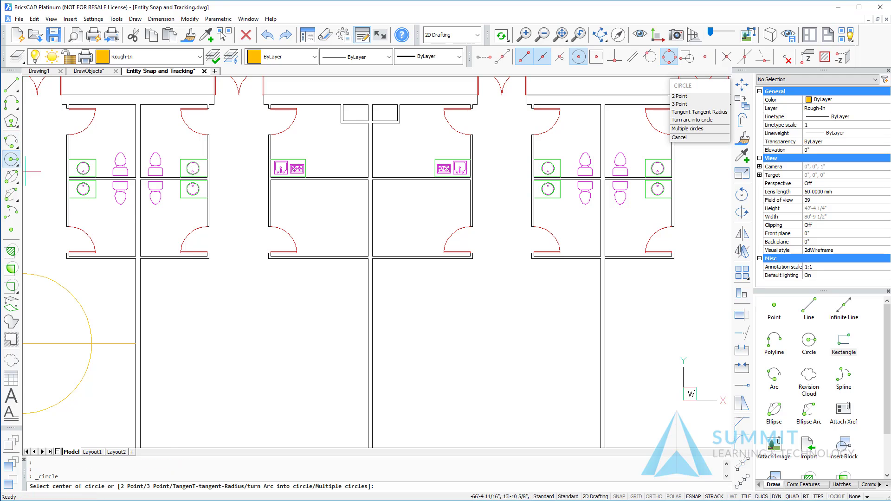
pyautogui.click(320, 217)
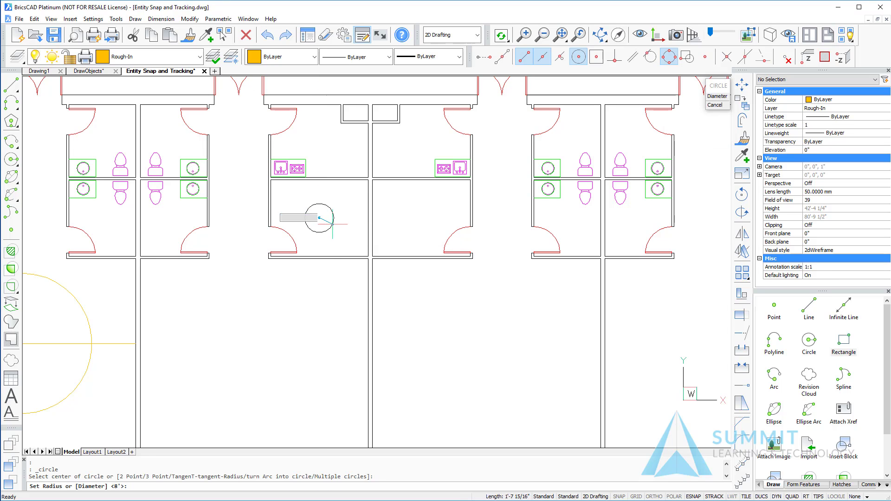
pyautogui.write('6')
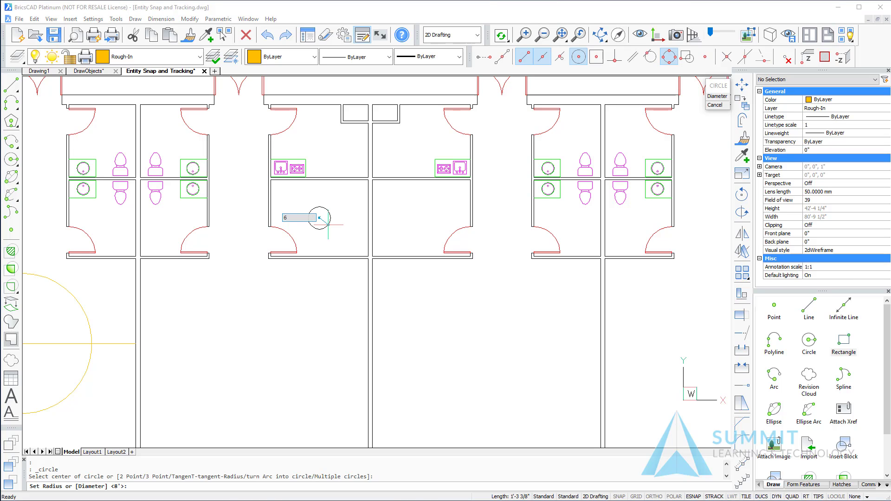
pyautogui.press('Return')
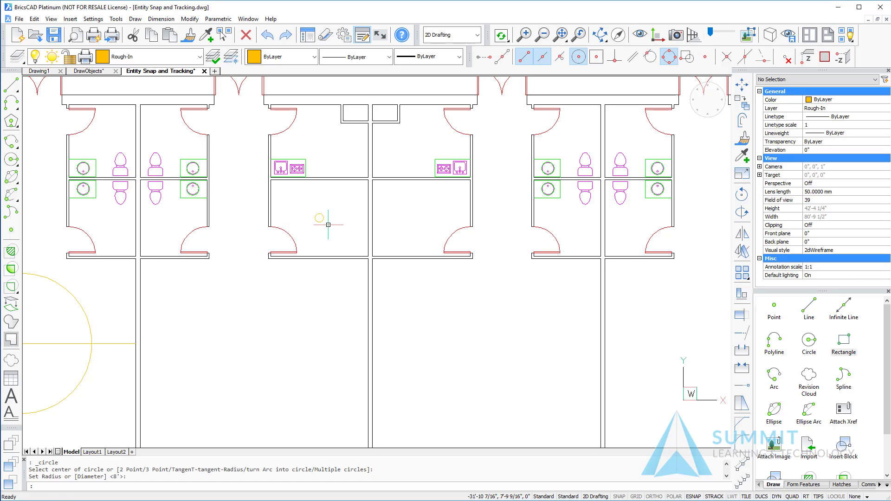